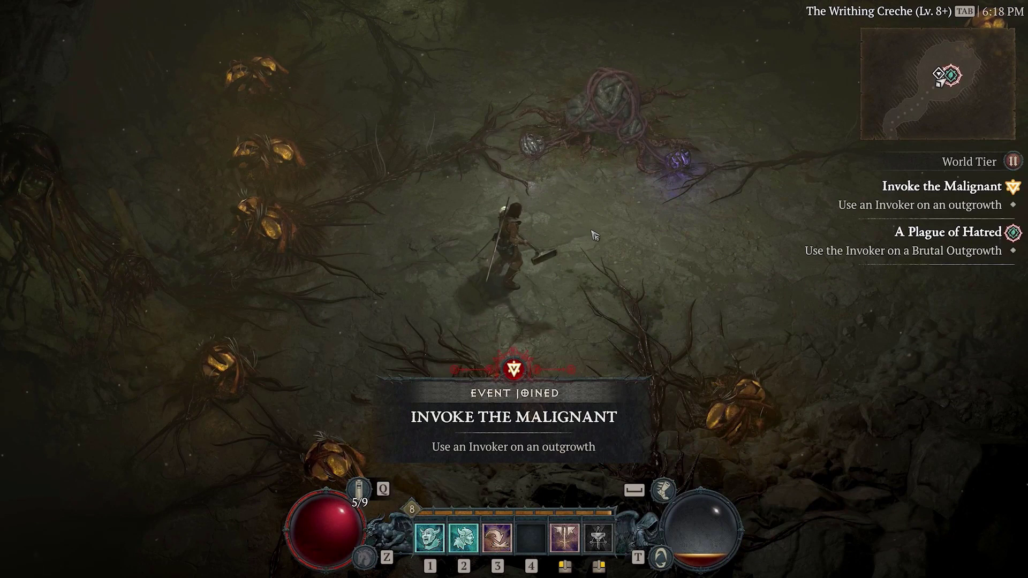
Step: Walk to the Brutal Outgrowth and use the Invoker on it, reaching level 9
left_click_drag(593, 235, 454, 236)
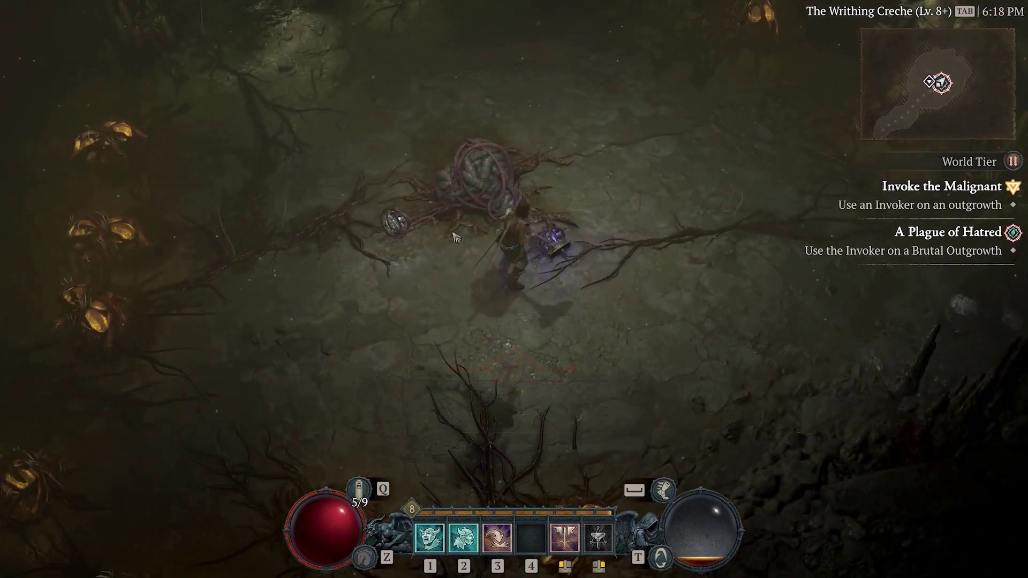
left_click(546, 256)
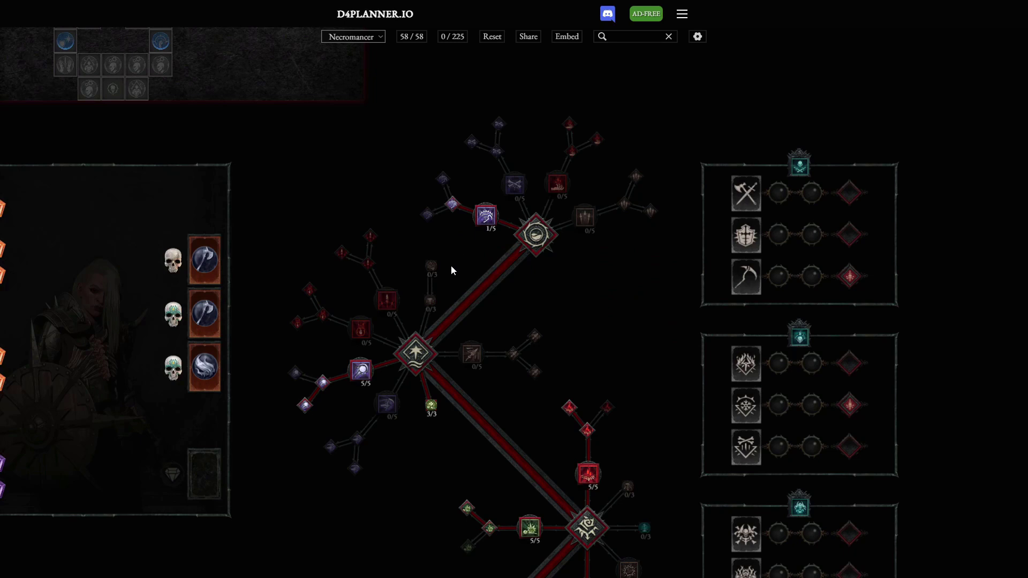
left_click_drag(450, 265, 594, 144)
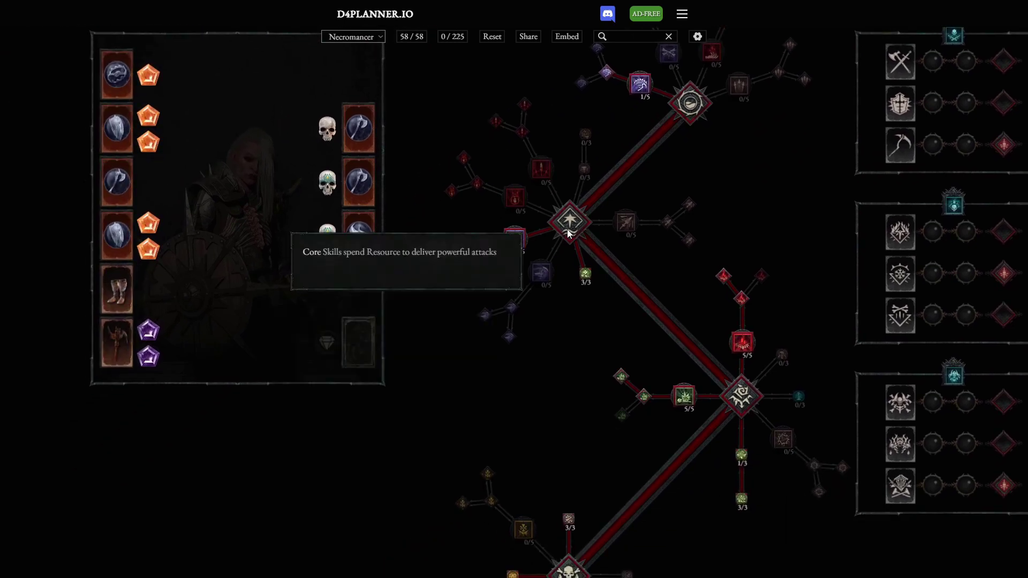
mouse_move(585, 275)
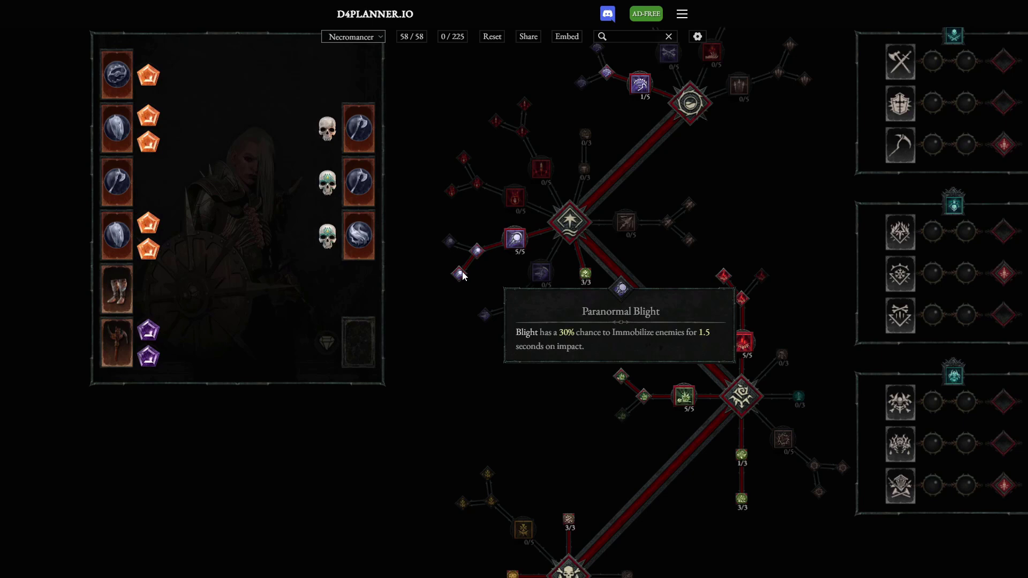
mouse_move(431, 405)
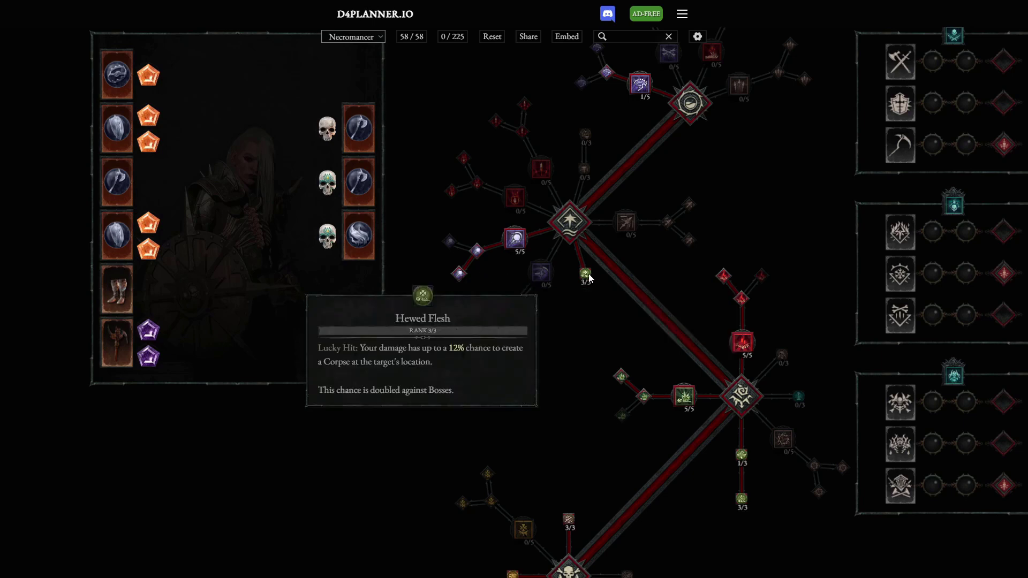
left_click_drag(629, 336, 488, 261)
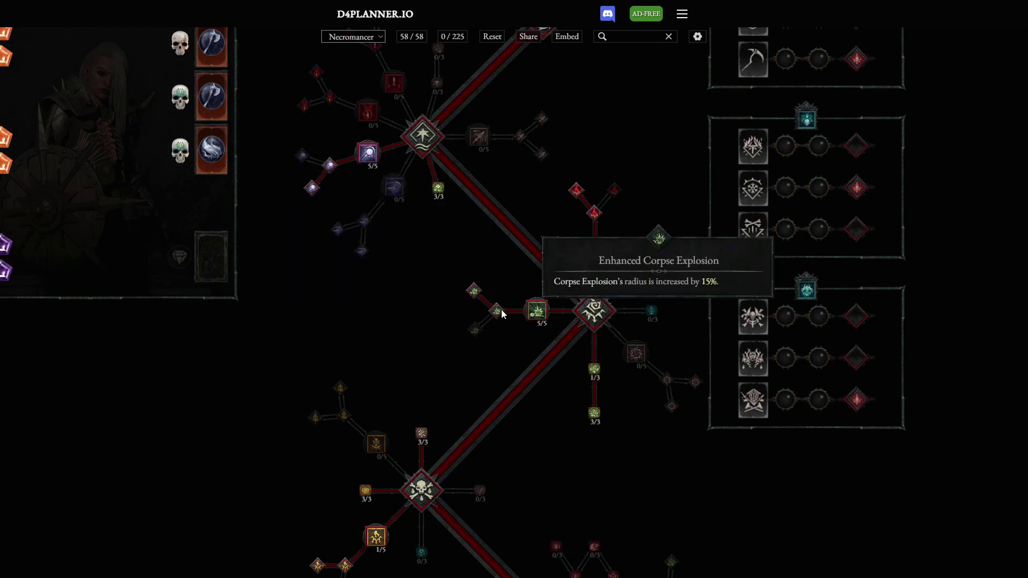
mouse_move(741, 498)
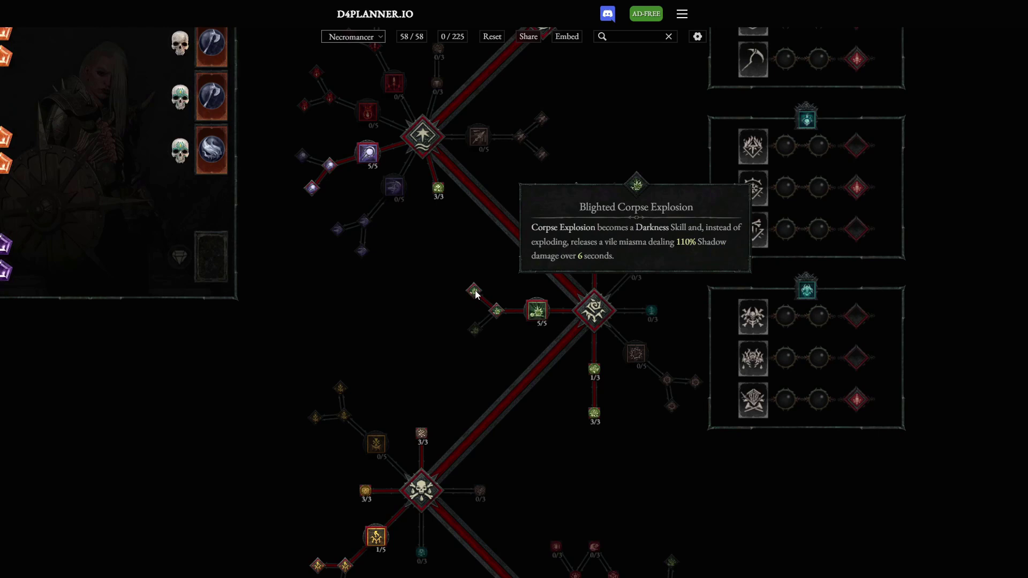
mouse_move(594, 414)
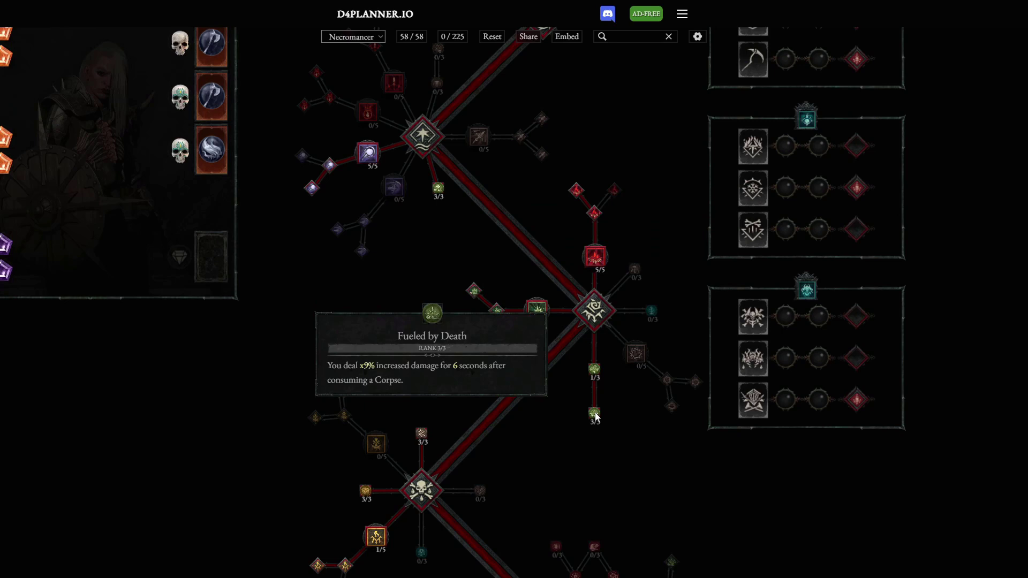
left_click_drag(552, 435, 705, 366)
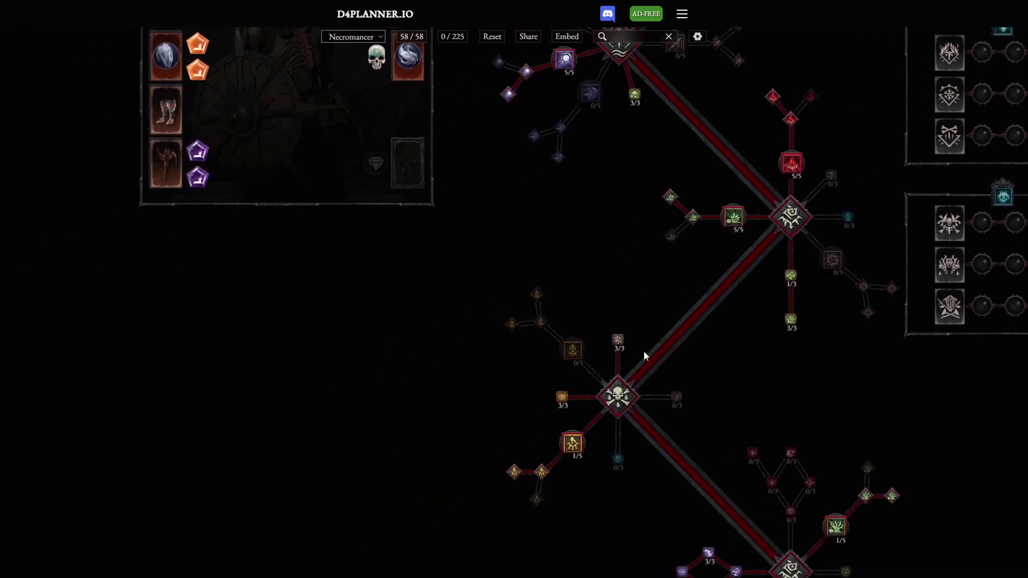
left_click_drag(643, 351, 655, 277)
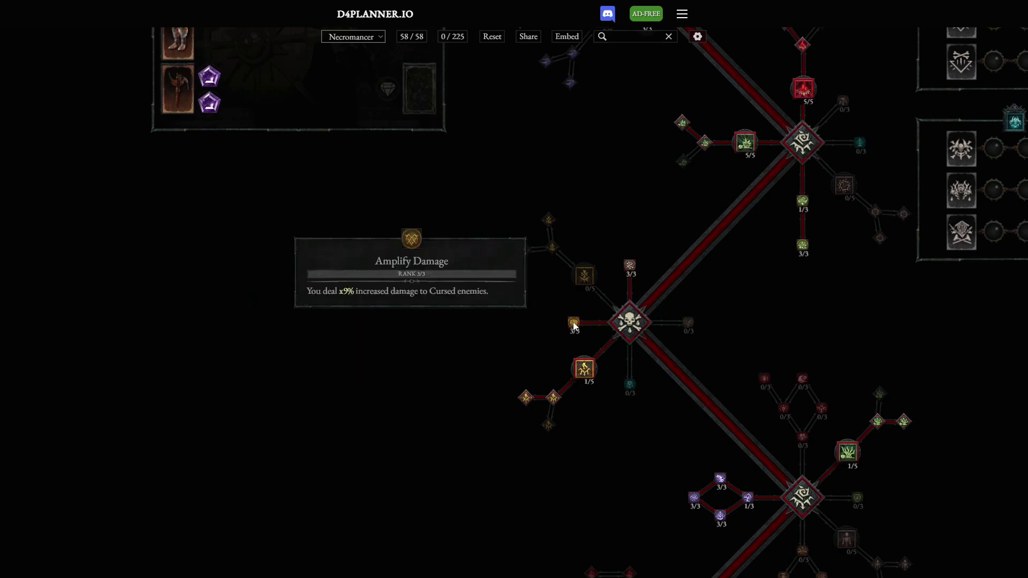
mouse_move(630, 265)
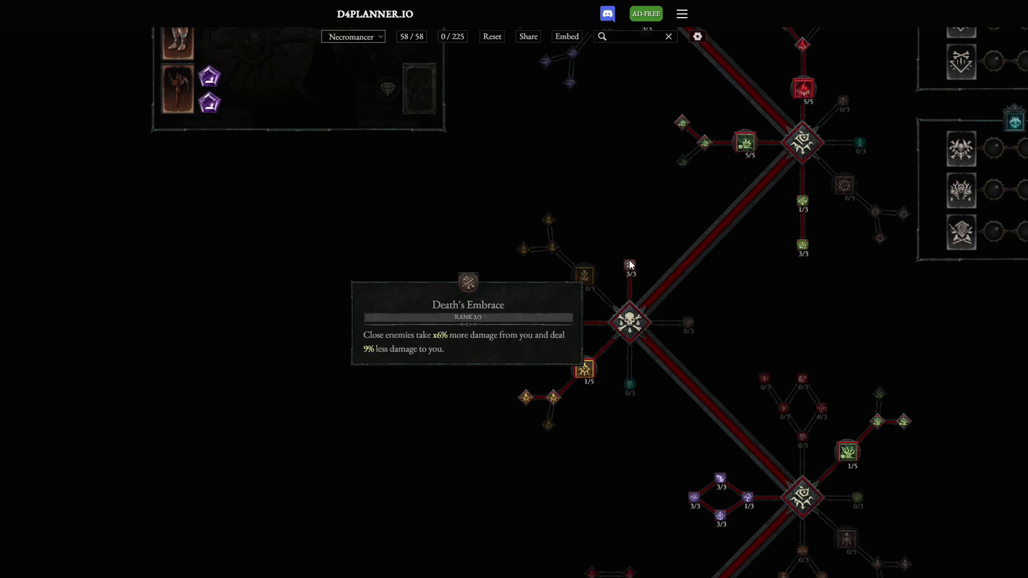
left_click_drag(716, 341, 581, 208)
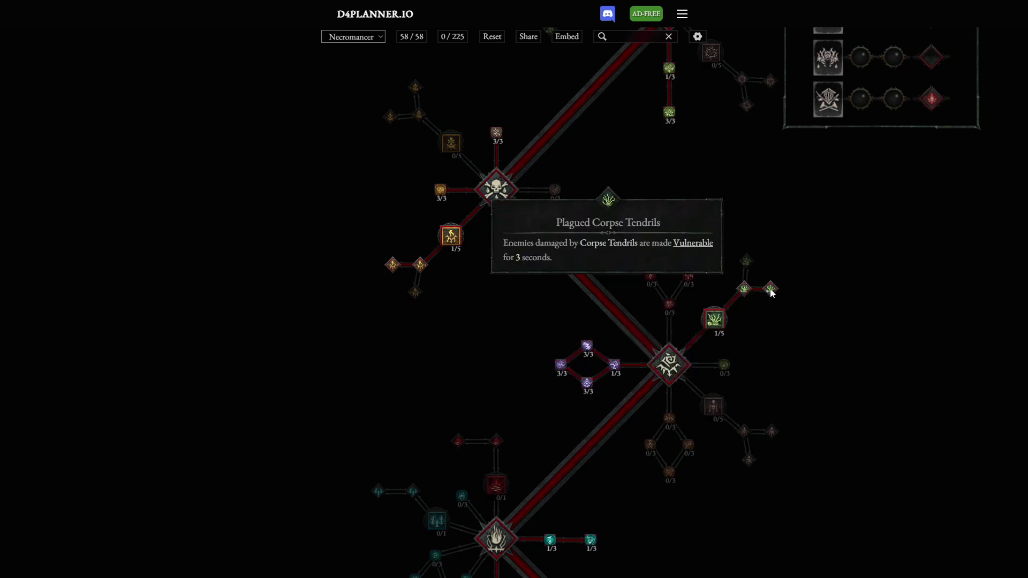
mouse_move(588, 384)
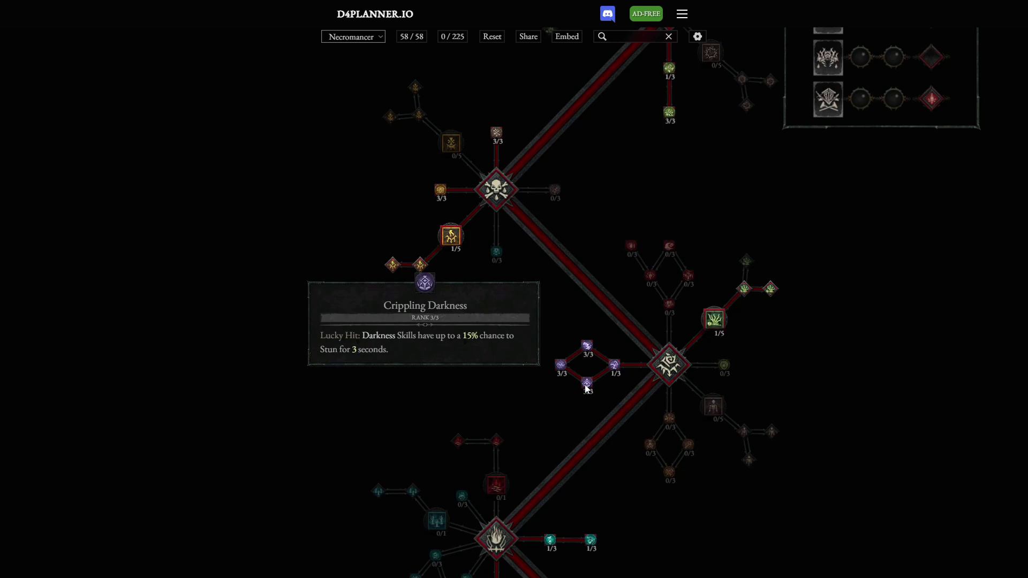
scroll(587, 388, "down", 3)
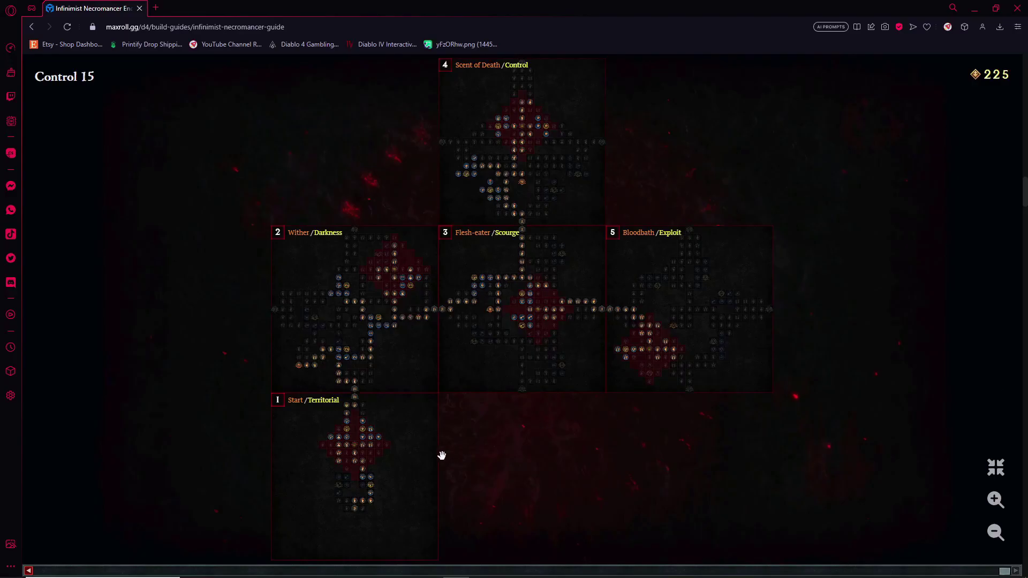
scroll(410, 461, "up", 2)
Step: Pan the paragon view from the Start/Territorial board up to reveal boards 2, 3 and 5
left_click_drag(381, 466, 583, 334)
scroll(582, 334, "up", 1)
scroll(574, 321, "up", 1)
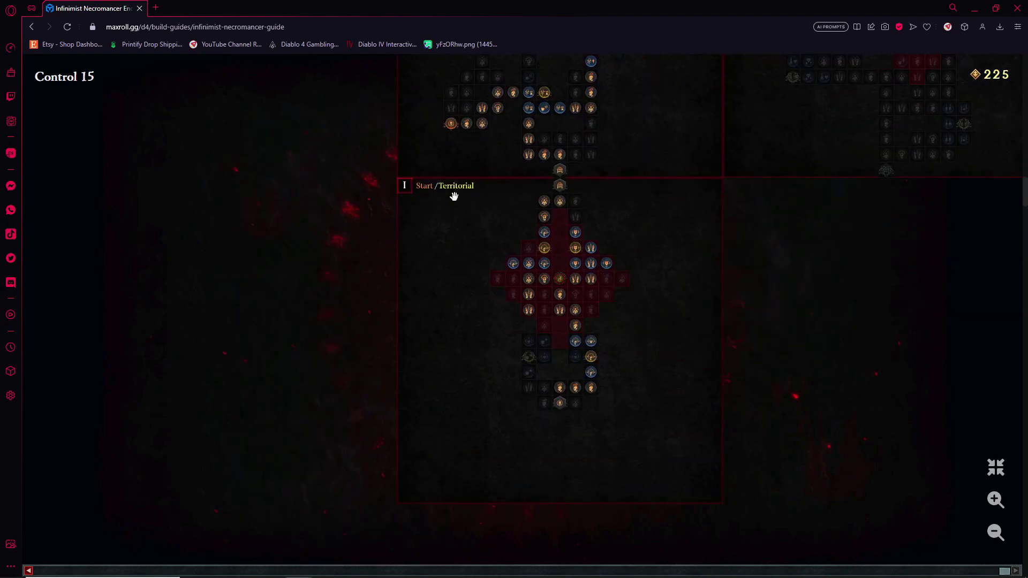
left_click_drag(452, 195, 399, 211)
mouse_move(400, 204)
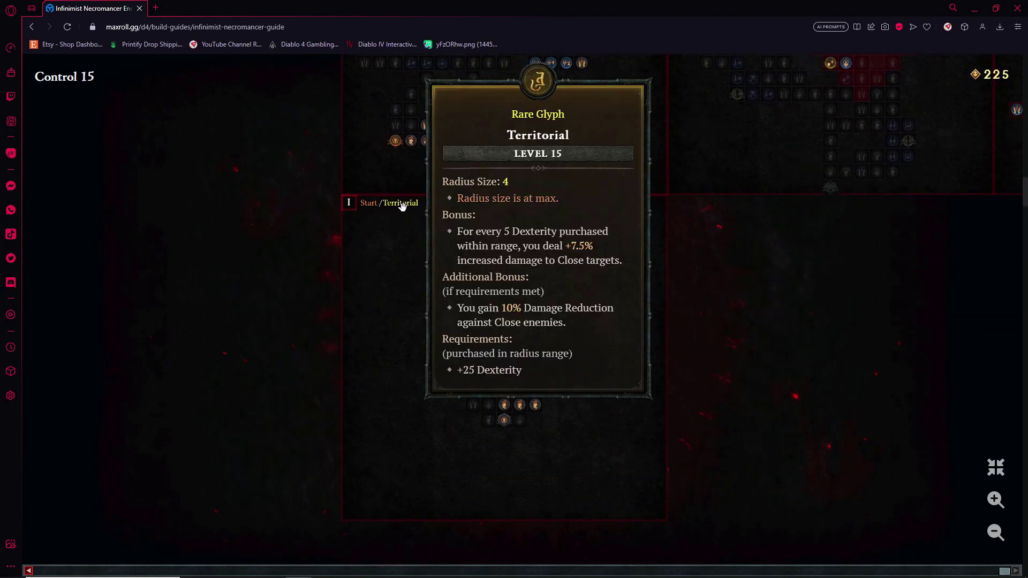
left_click_drag(415, 171, 408, 447)
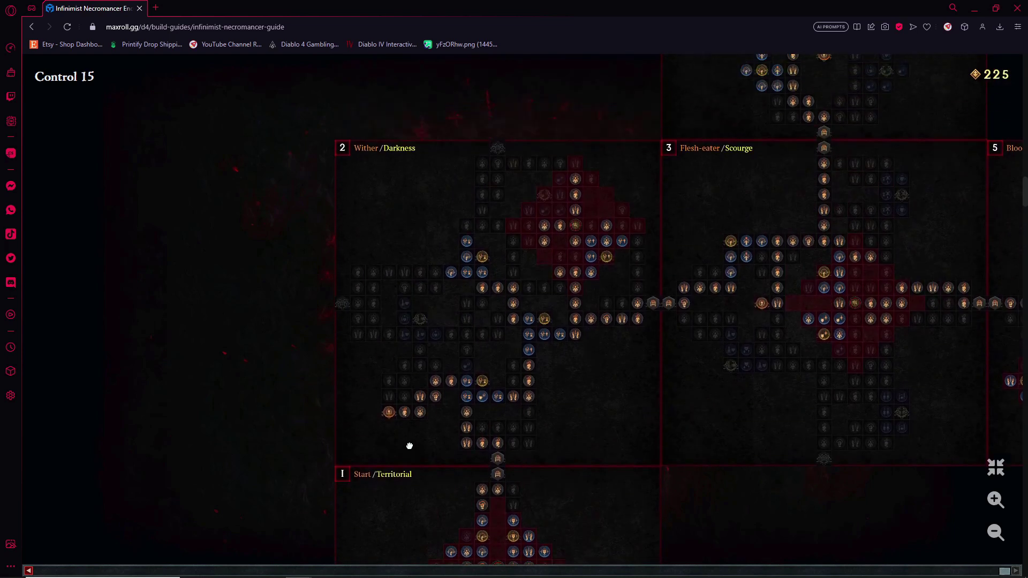
mouse_move(399, 148)
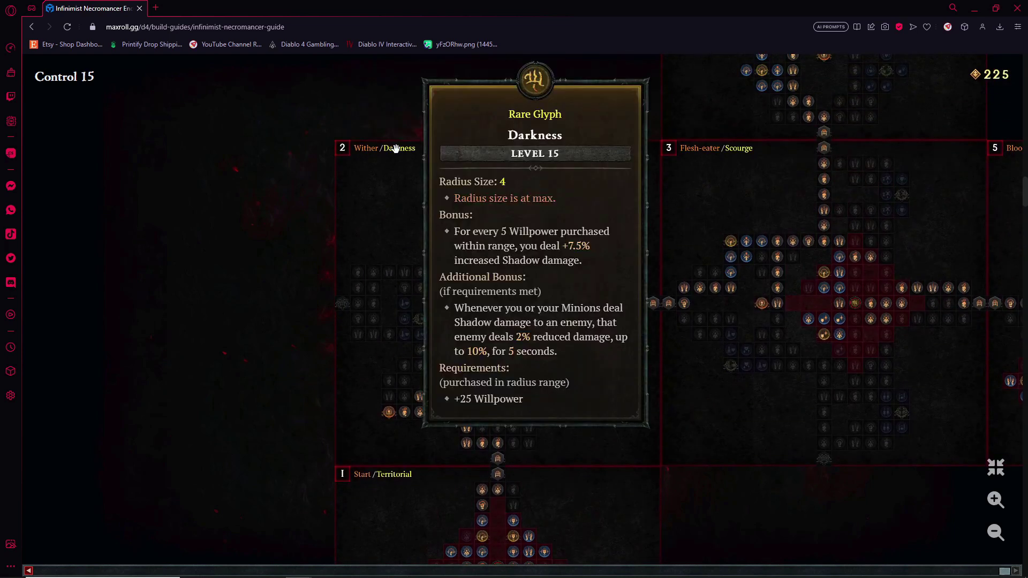
Step: Pan across the Flesh-eater, Scent of Death and Bloodbath boards to inspect them
left_click_drag(702, 227, 424, 238)
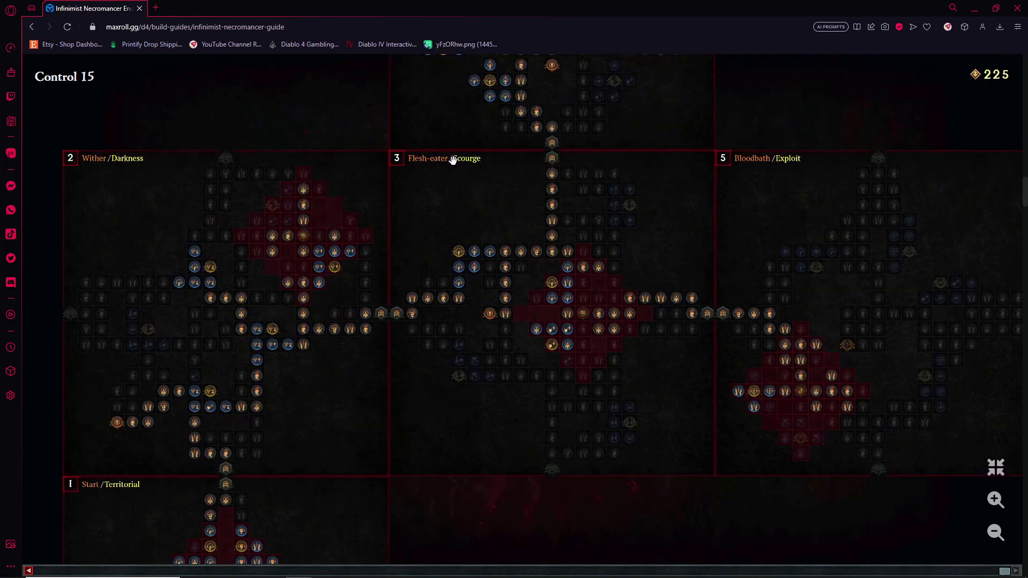
mouse_move(467, 158)
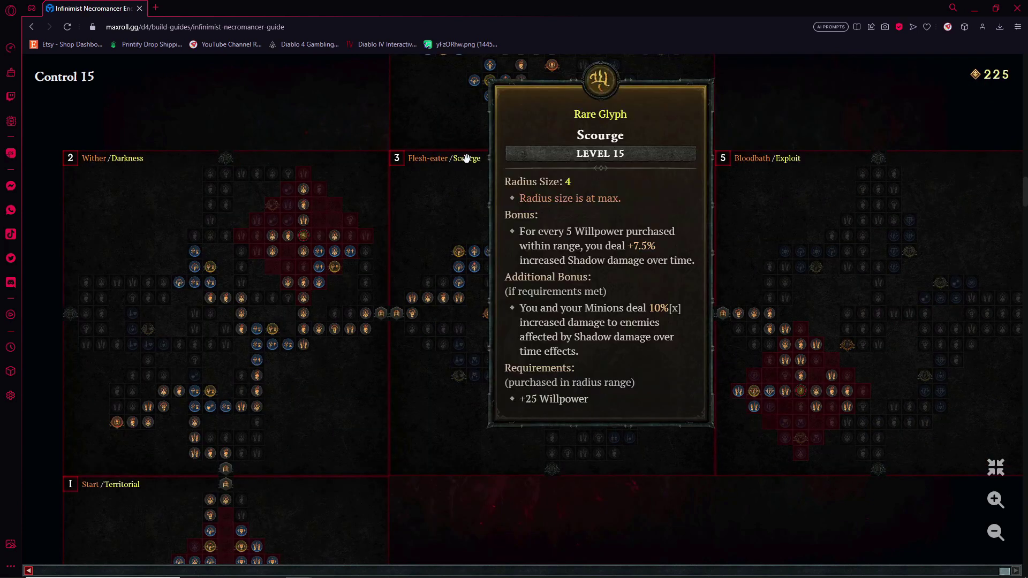
left_click_drag(514, 147, 523, 451)
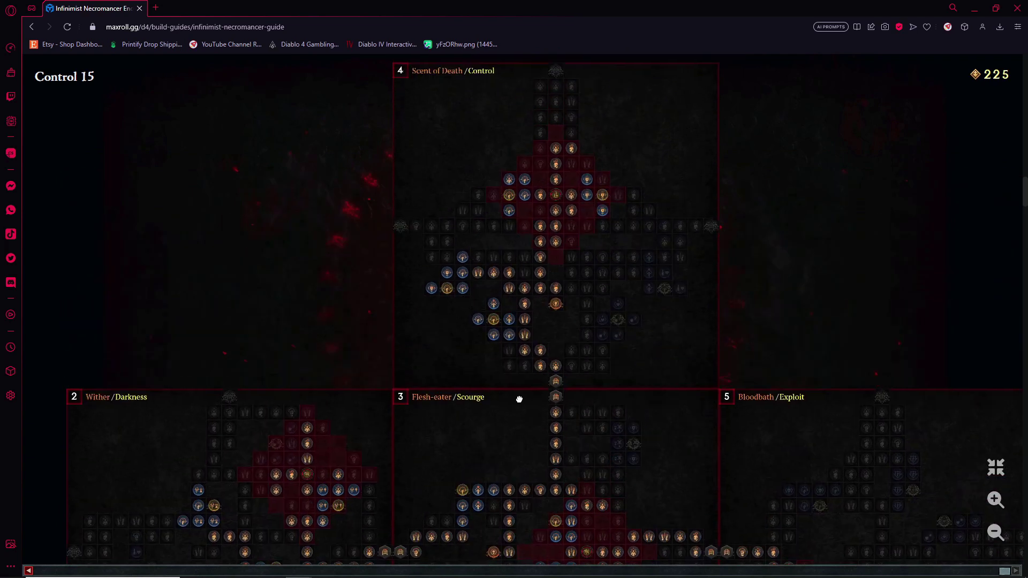
mouse_move(486, 135)
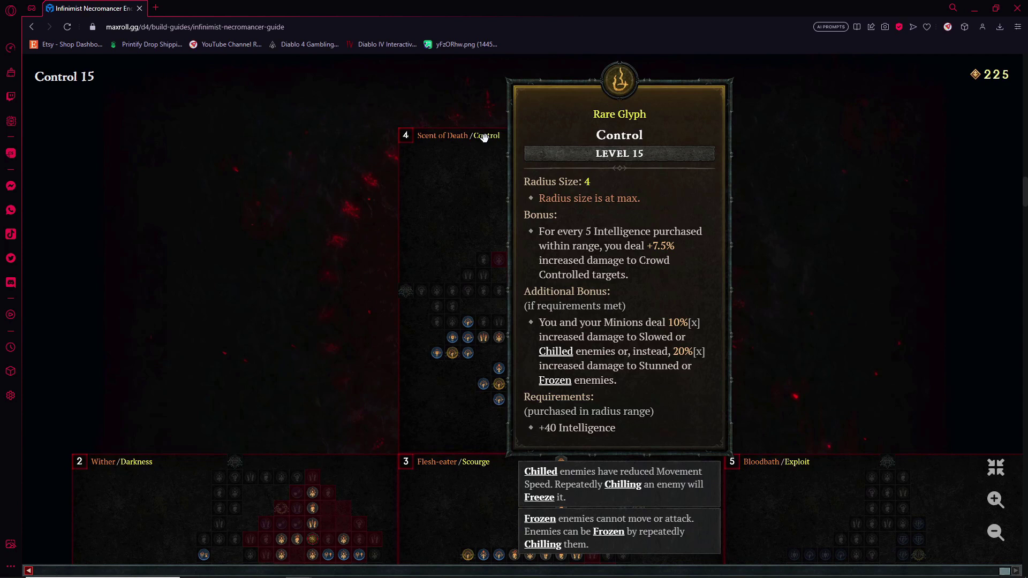
left_click_drag(484, 137, 162, 61)
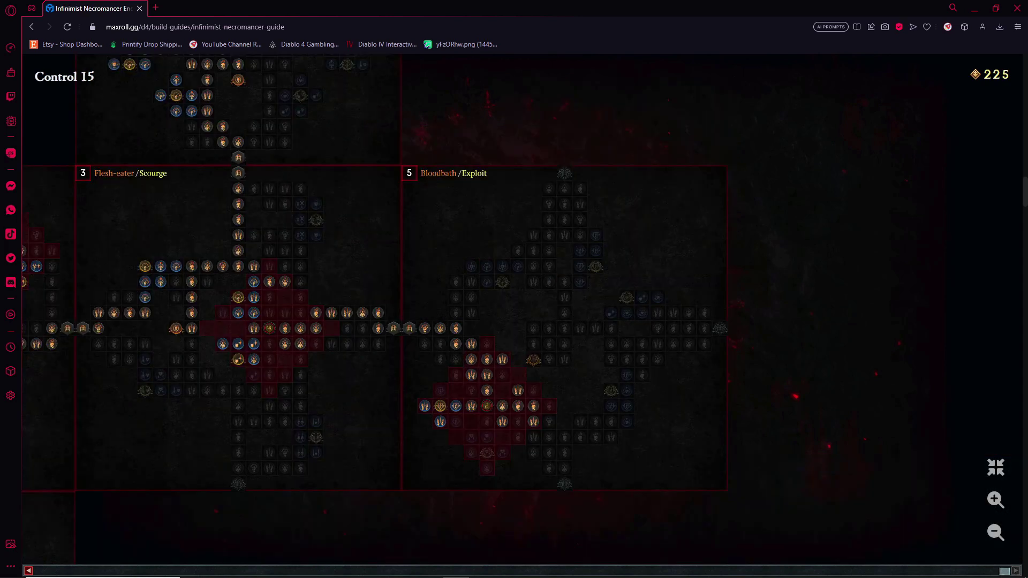